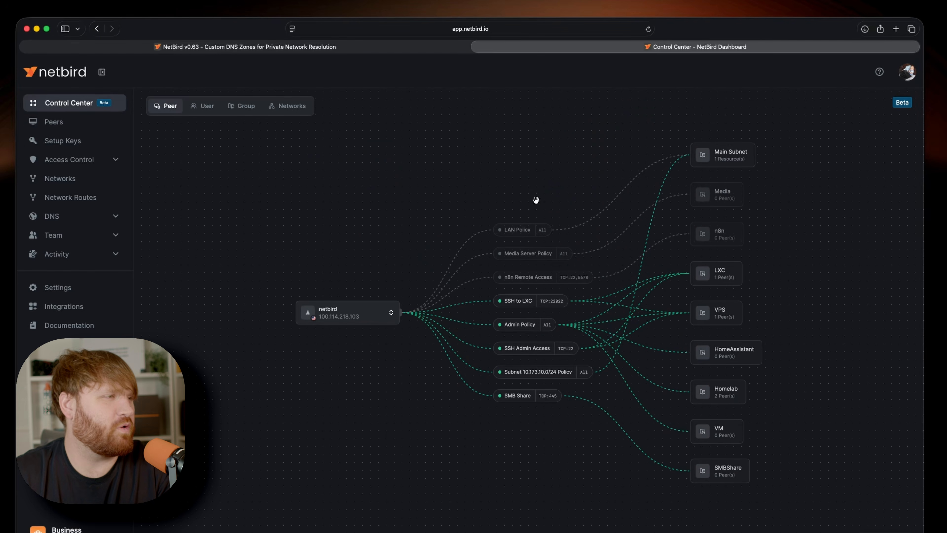
- Start a new DNS zone from the DNS Zones page and set its domain to berlin.lan
{"action": "left_click", "coordinate": [119, 216]}
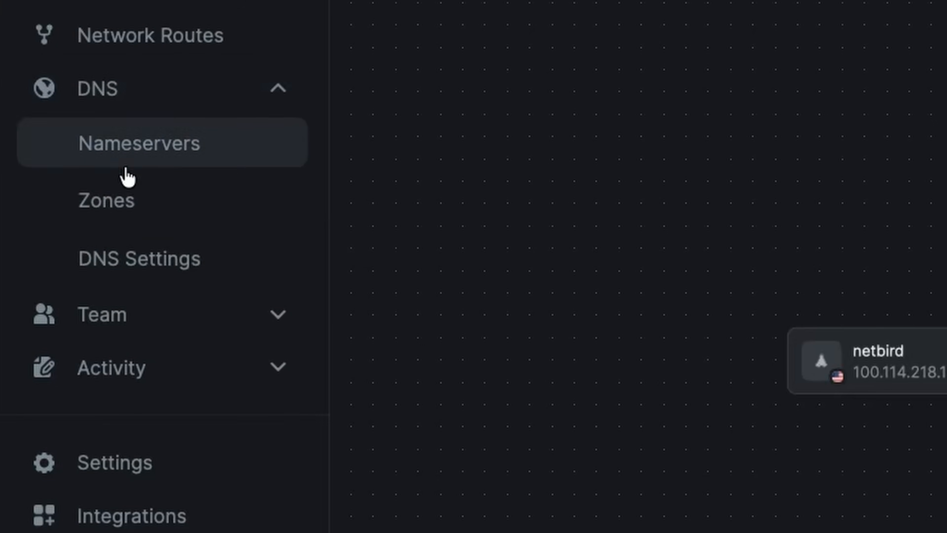
{"action": "left_click", "coordinate": [107, 211]}
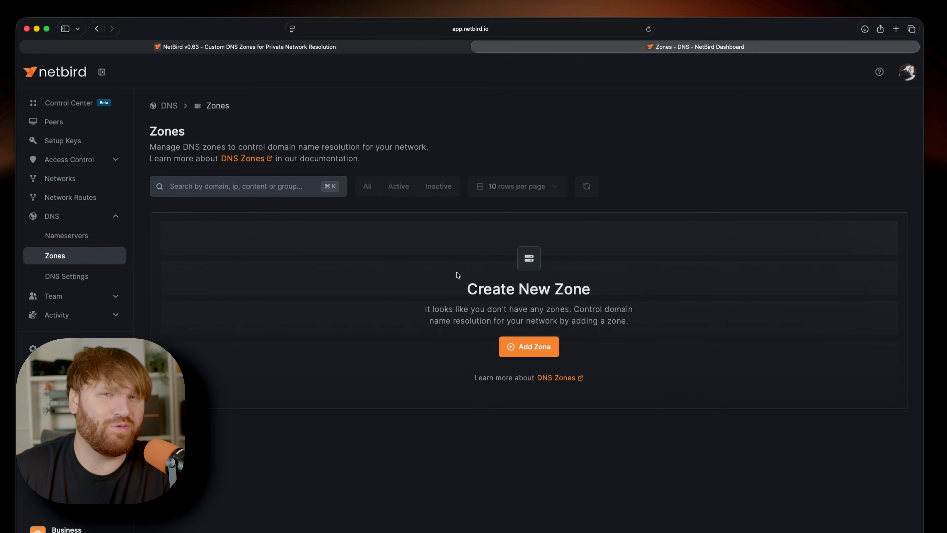
{"action": "left_click", "coordinate": [540, 347]}
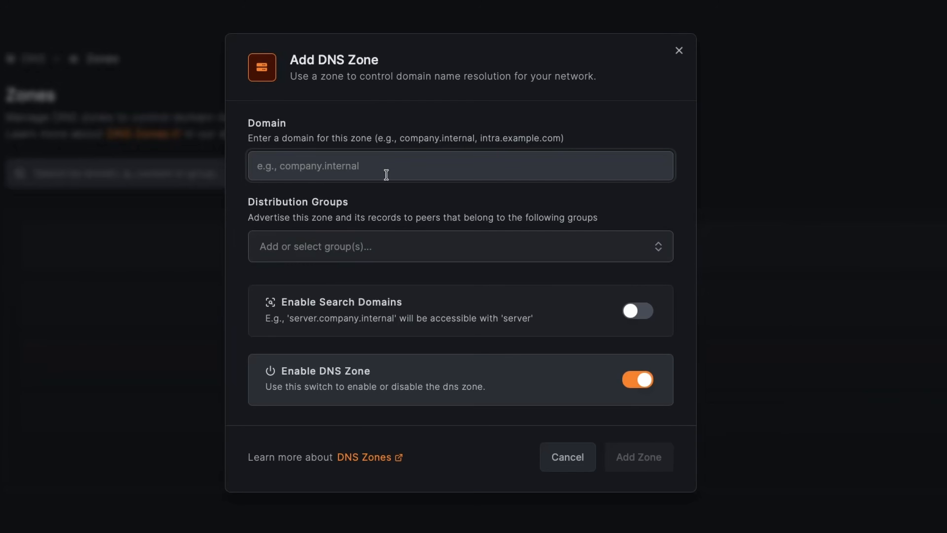
{"action": "type", "text": "b"}
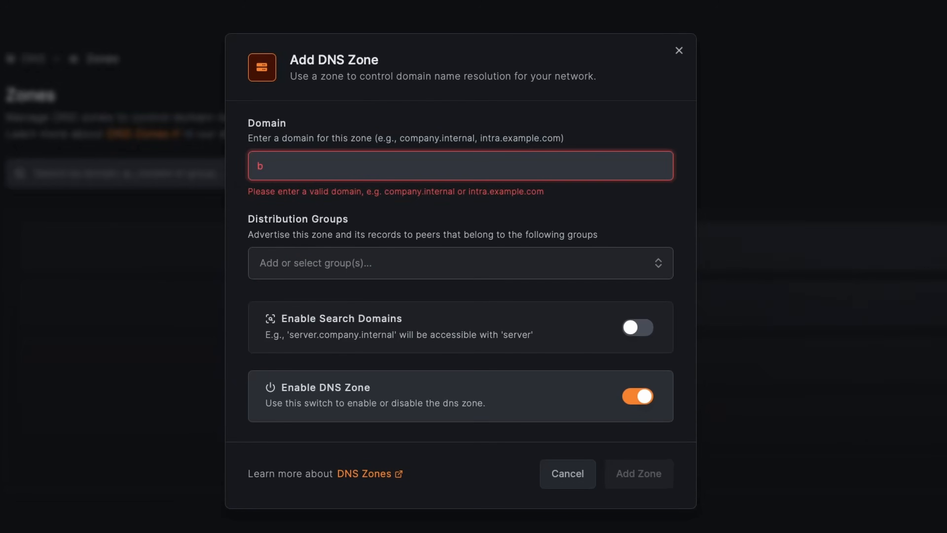
{"action": "type", "text": "erlin.lan"}
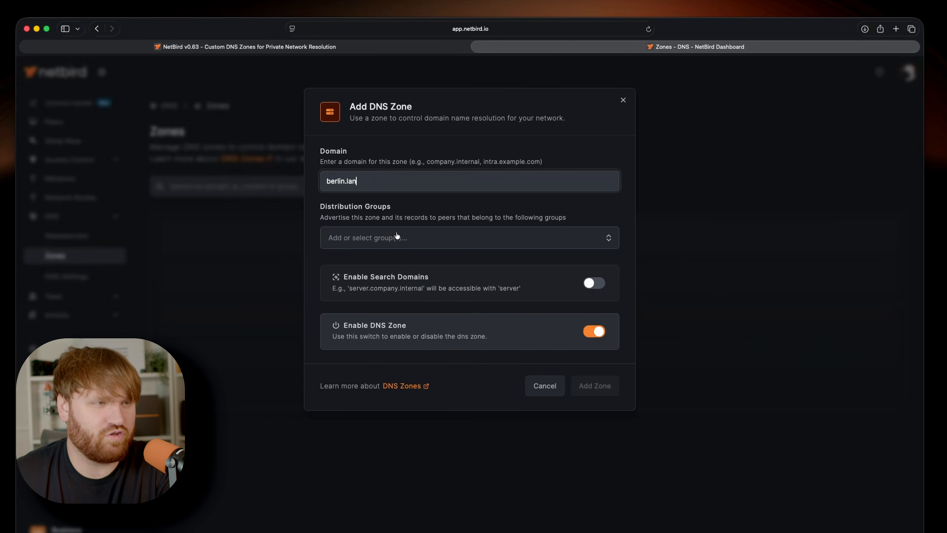
- Create the berlin.lan zone with Admin as its distribution group and search domains enabled, and start a new record in it
{"action": "left_click", "coordinate": [422, 243]}
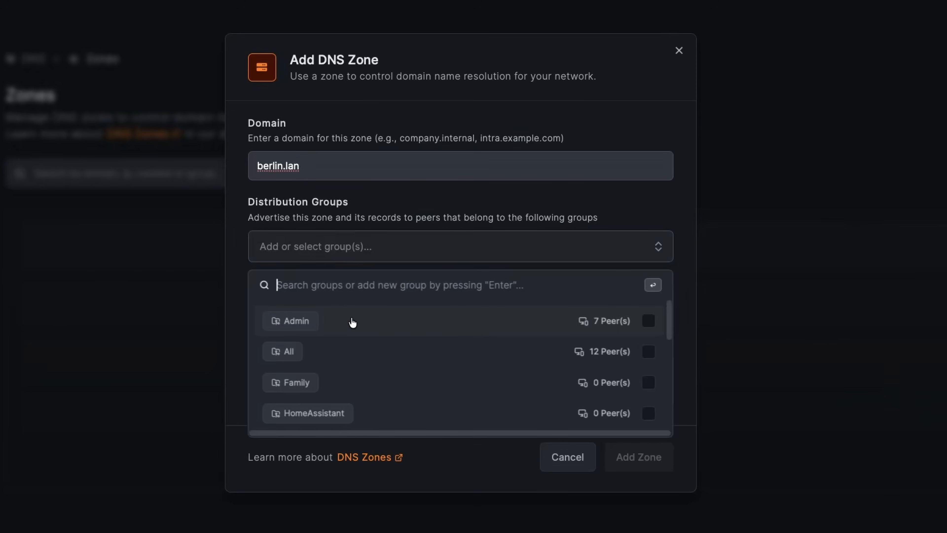
{"action": "left_click", "coordinate": [393, 290]}
{"action": "left_click", "coordinate": [520, 219]}
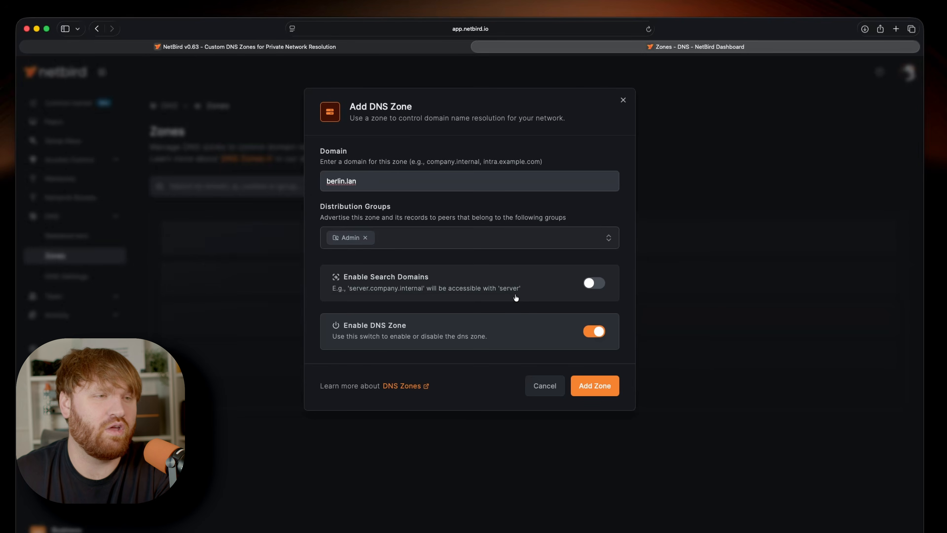
{"action": "left_click", "coordinate": [595, 283]}
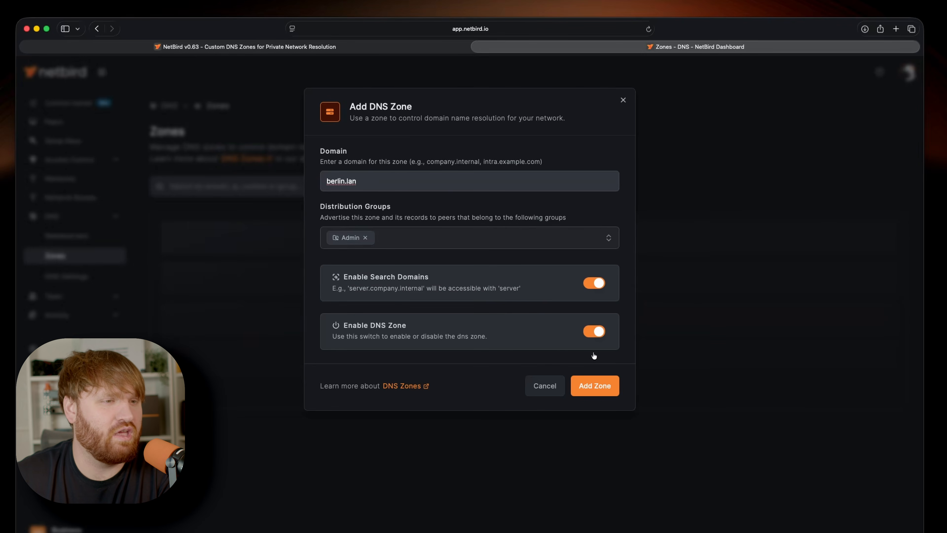
{"action": "left_click", "coordinate": [590, 387]}
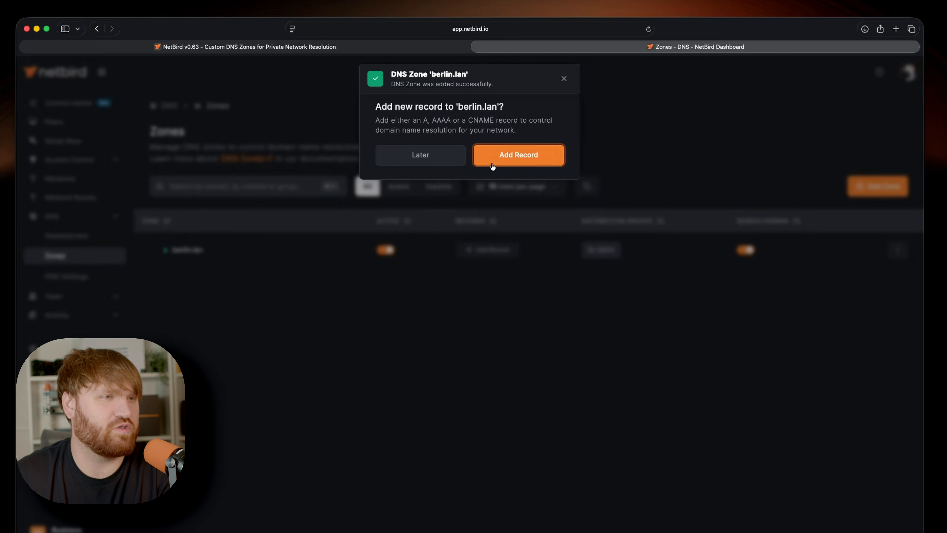
{"action": "left_click", "coordinate": [518, 157]}
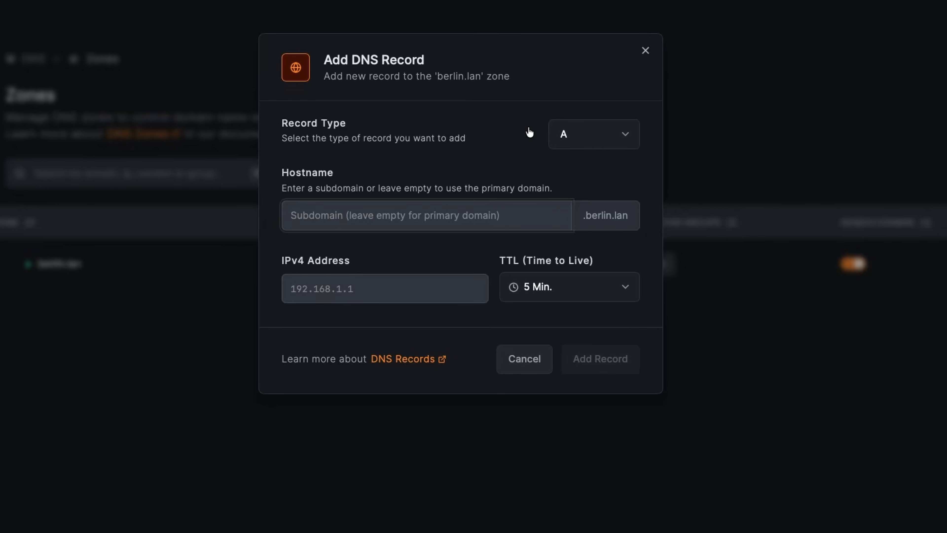
- Preview the AAAA and CNAME record types in the new record form and return the record type to A
{"action": "left_click", "coordinate": [594, 142]}
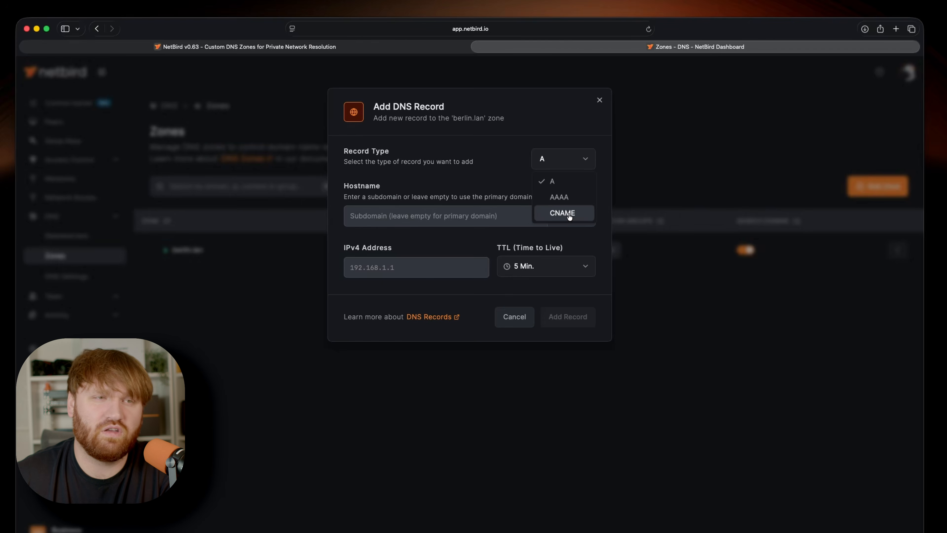
{"action": "left_click", "coordinate": [596, 189]}
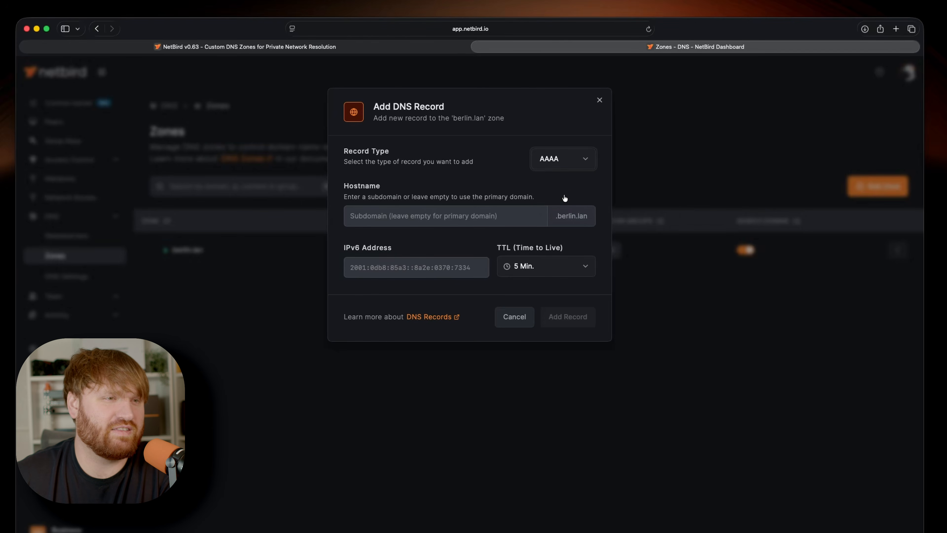
{"action": "left_click", "coordinate": [555, 166]}
{"action": "left_click", "coordinate": [564, 212]}
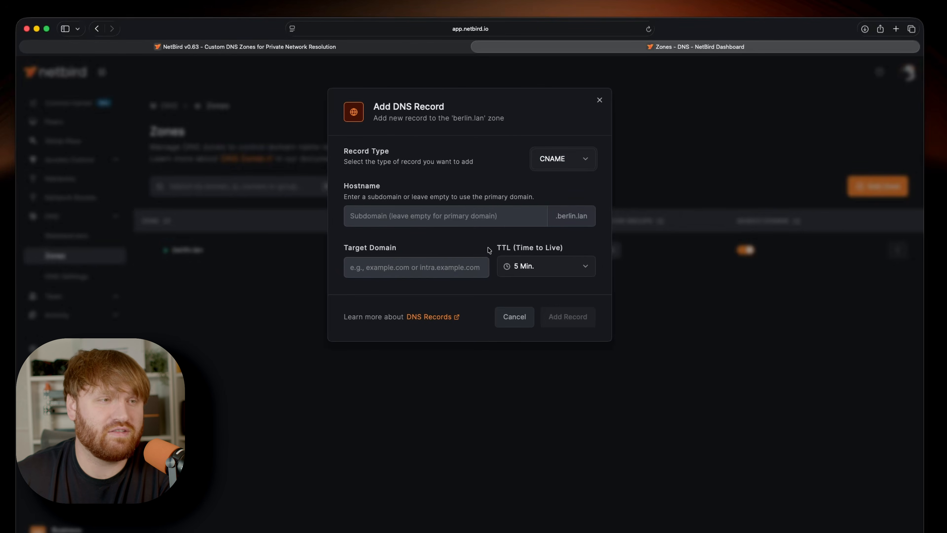
{"action": "left_click", "coordinate": [550, 168]}
{"action": "left_click", "coordinate": [553, 182]}
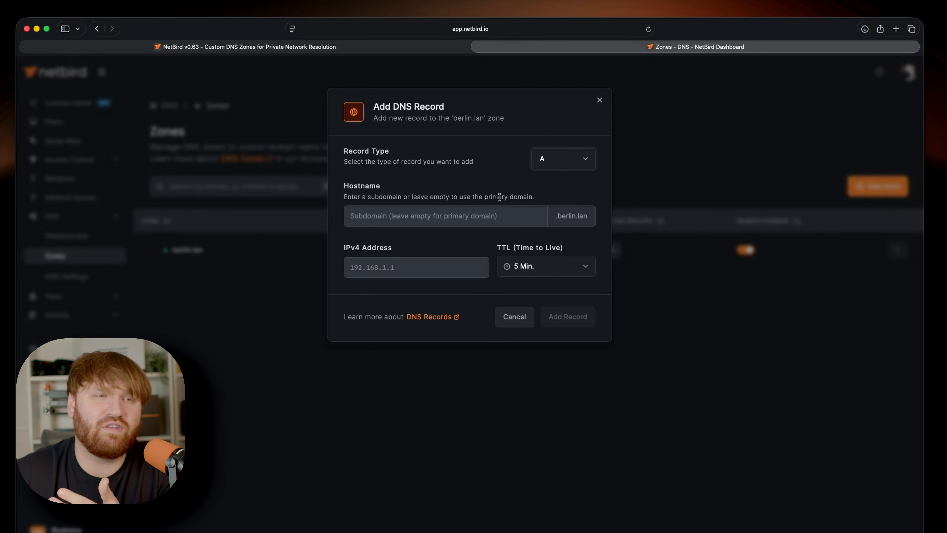
- Add an A record with hostname unraid, IPv4 address 10.173.10.10 and a TTL of 1 minute
{"action": "left_click", "coordinate": [489, 212]}
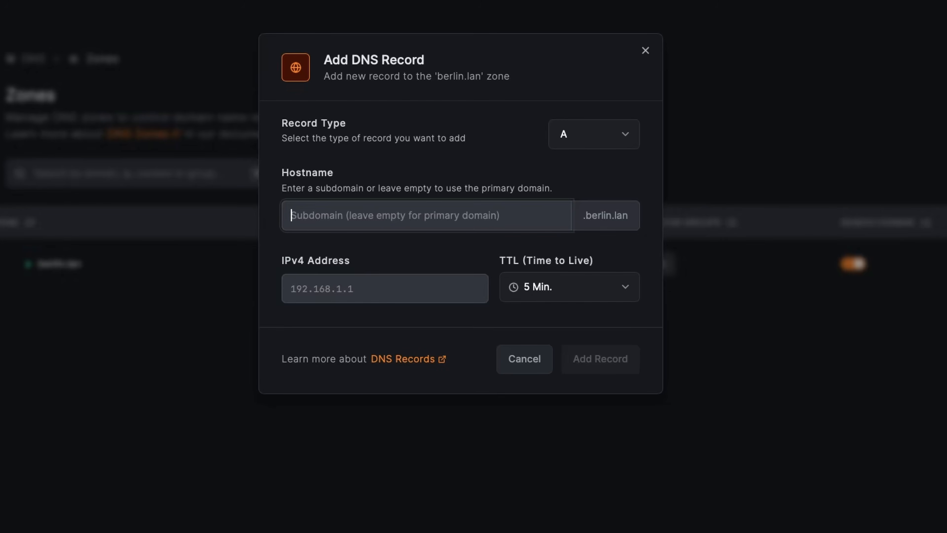
{"action": "type", "text": "unraid"}
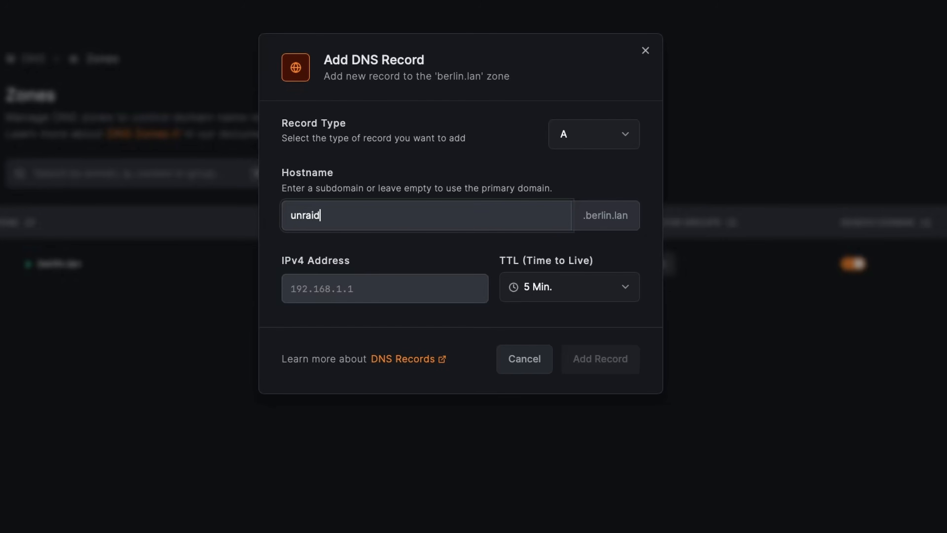
{"action": "left_click", "coordinate": [330, 295]}
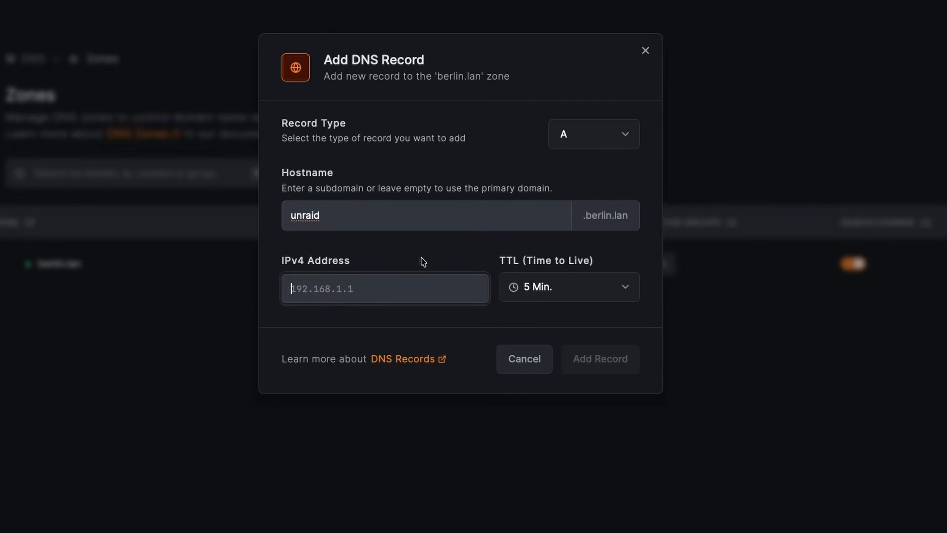
{"action": "type", "text": "10.173"}
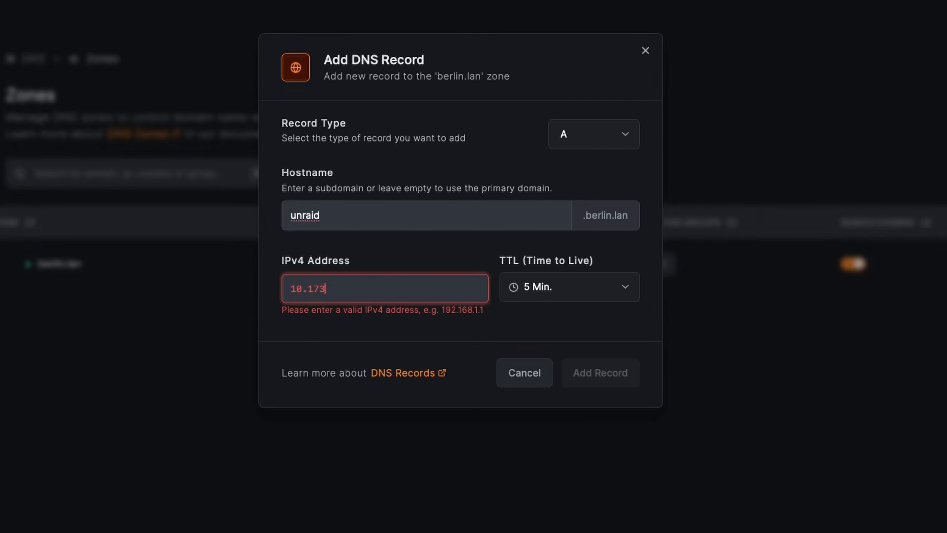
{"action": "type", "text": ".10.10"}
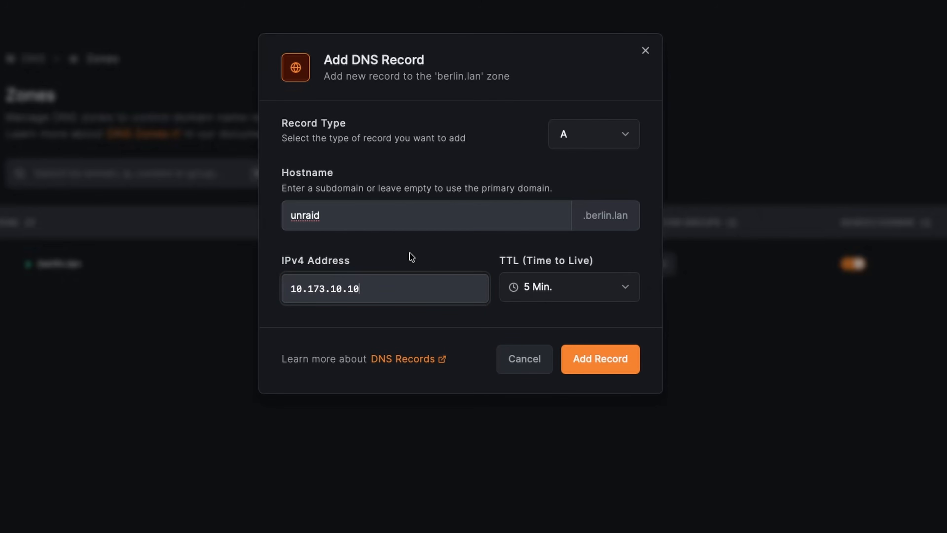
{"action": "left_click", "coordinate": [523, 281]}
{"action": "left_click", "coordinate": [543, 319]}
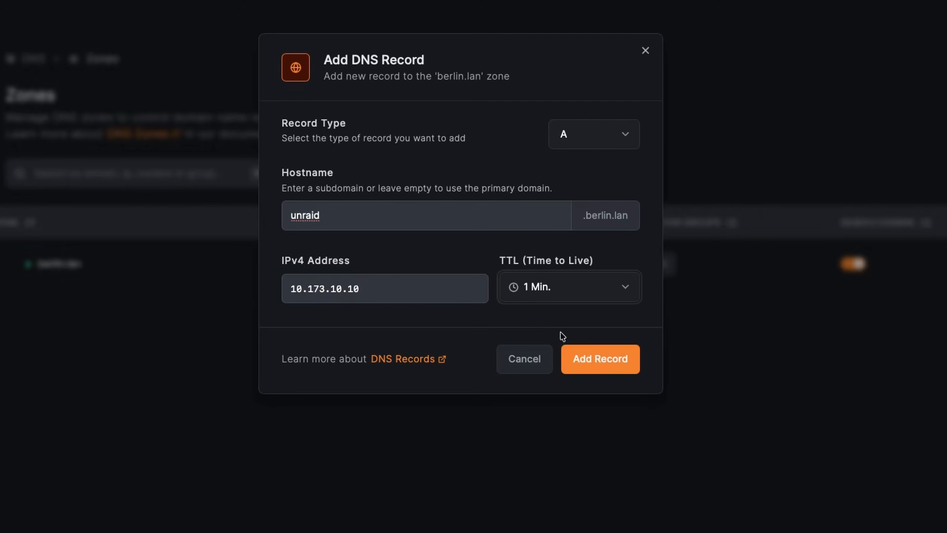
{"action": "left_click", "coordinate": [595, 358]}
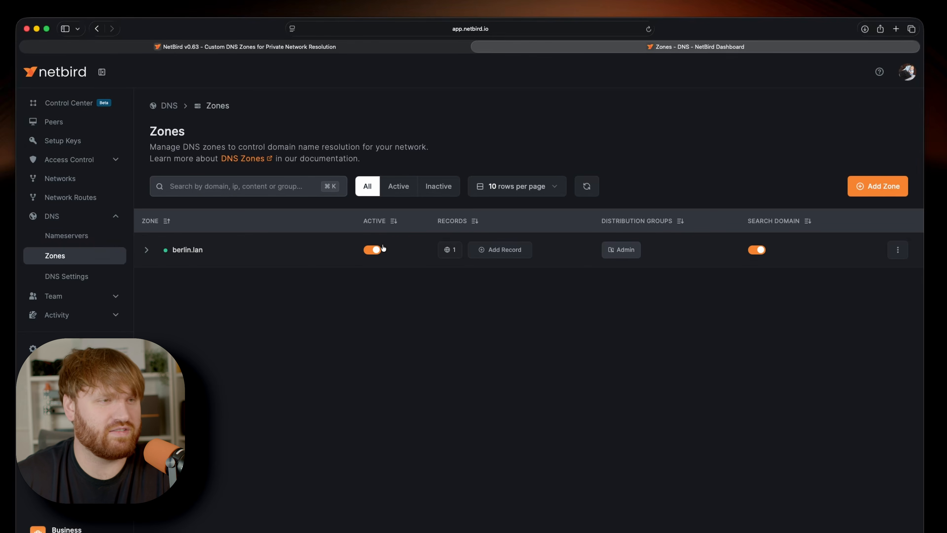
- Look over the options for adding another record to the berlin.lan zone and for managing the zone
{"action": "left_click", "coordinate": [506, 251]}
{"action": "left_click", "coordinate": [510, 319]}
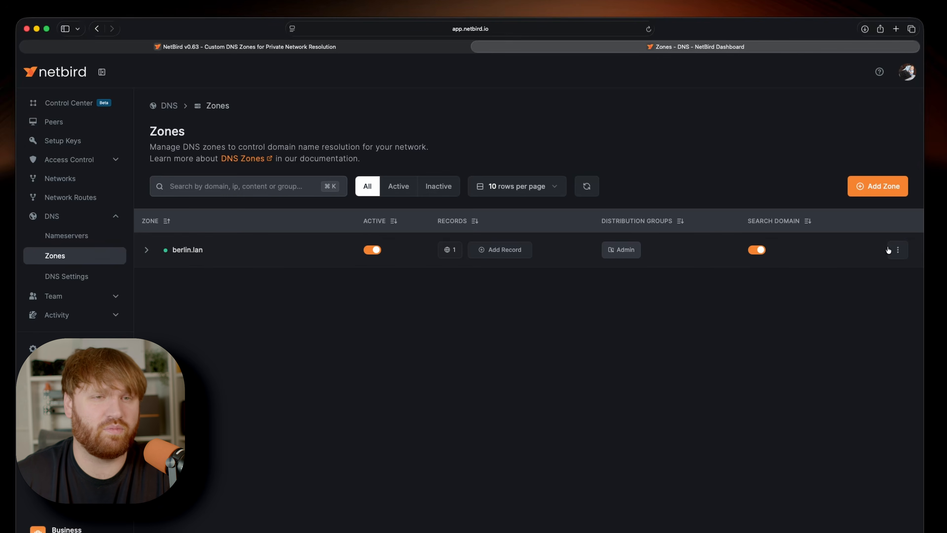
{"action": "left_click", "coordinate": [896, 250]}
{"action": "left_click", "coordinate": [878, 270]}
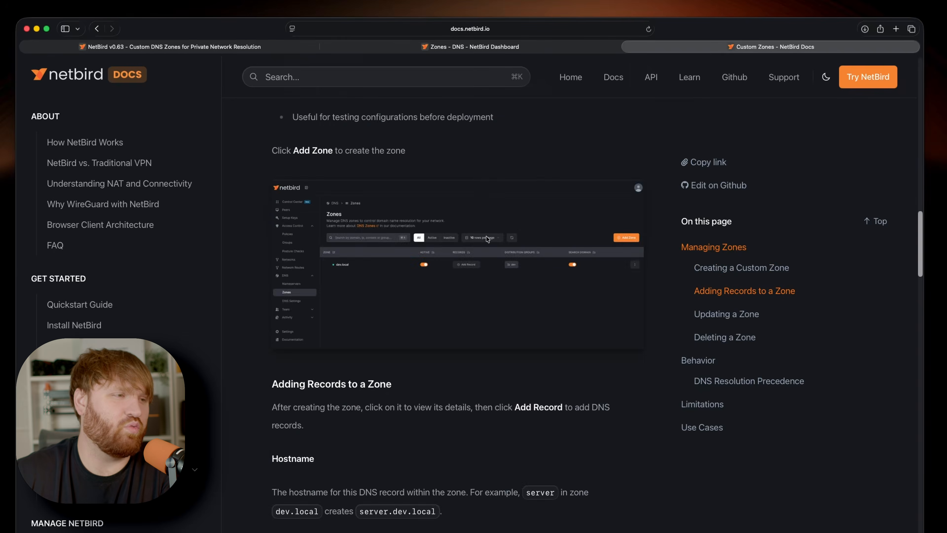
- Read through the Custom Zones documentation, from adding records and updating a zone to the Limitations section
{"action": "scroll", "coordinate": [487, 237], "scroll_direction": "down", "scroll_amount": 20}
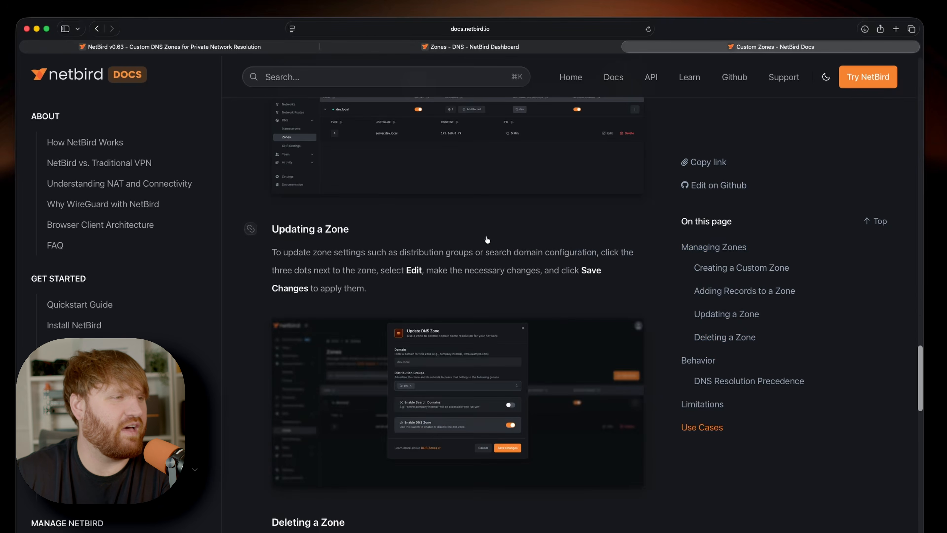
{"action": "scroll", "coordinate": [487, 239], "scroll_direction": "down", "scroll_amount": 20}
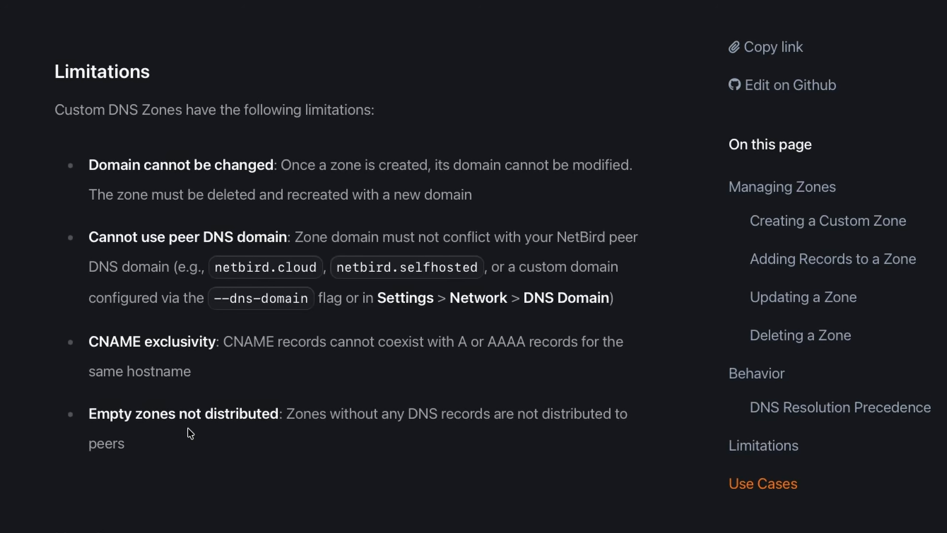
- Switch back to the NetBird dashboard, expand the berlin.lan zone and review its unraid record's editable settings without saving changes
{"action": "left_click", "coordinate": [493, 49]}
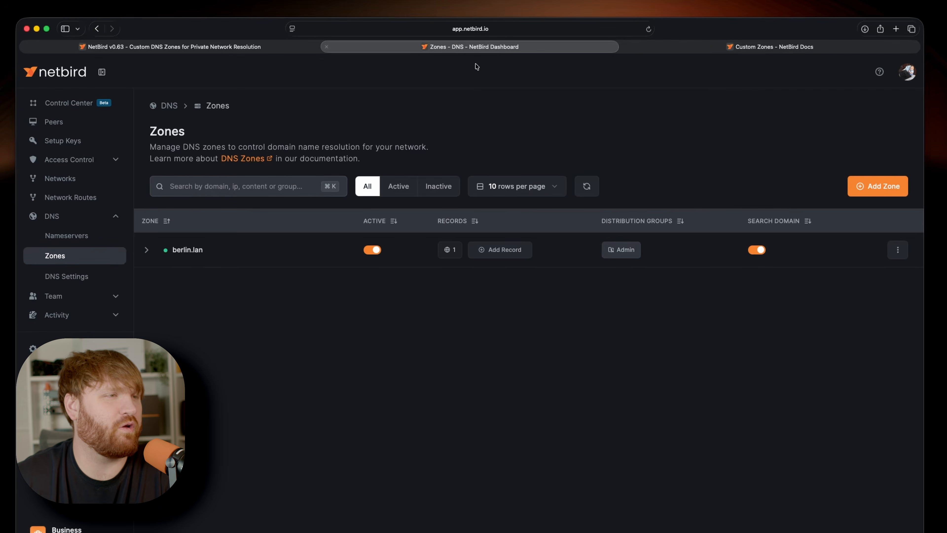
{"action": "left_click", "coordinate": [145, 251]}
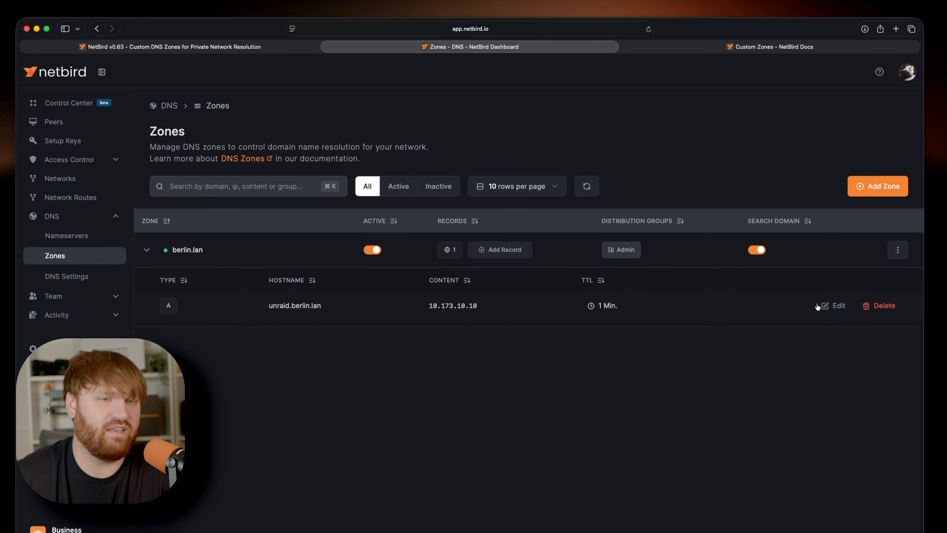
{"action": "left_click", "coordinate": [834, 306]}
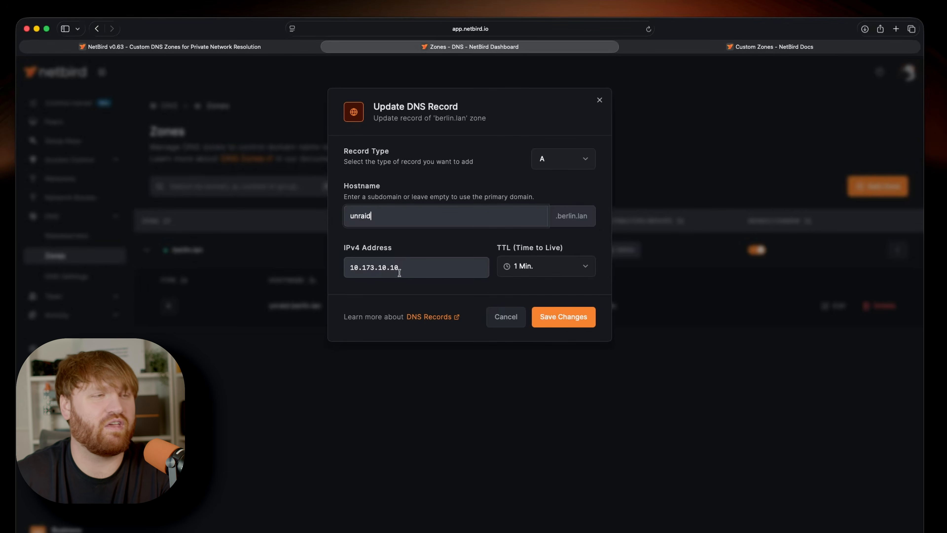
{"action": "left_click", "coordinate": [600, 100]}
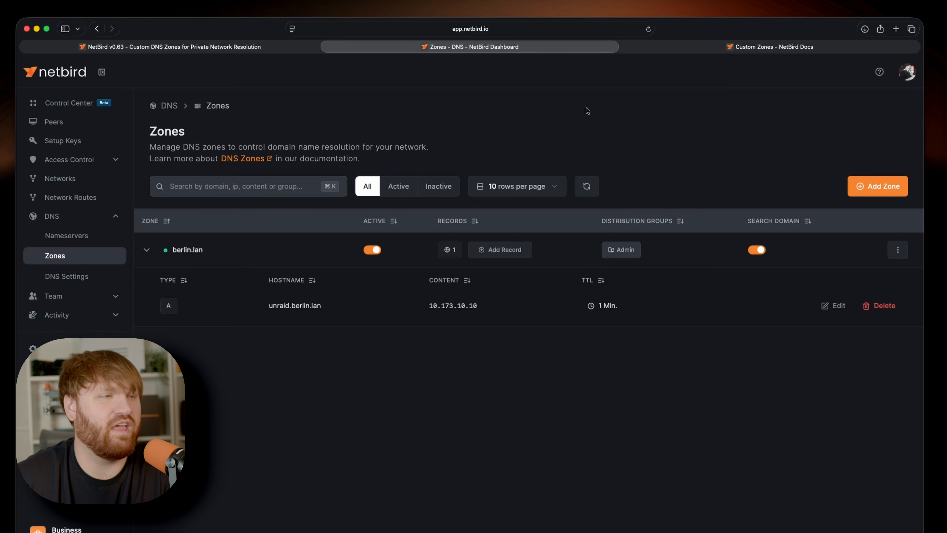
- Copy the record's hostname unraid.berlin.lan and load it in the browser tab holding the documentation
{"action": "left_click", "coordinate": [334, 308]}
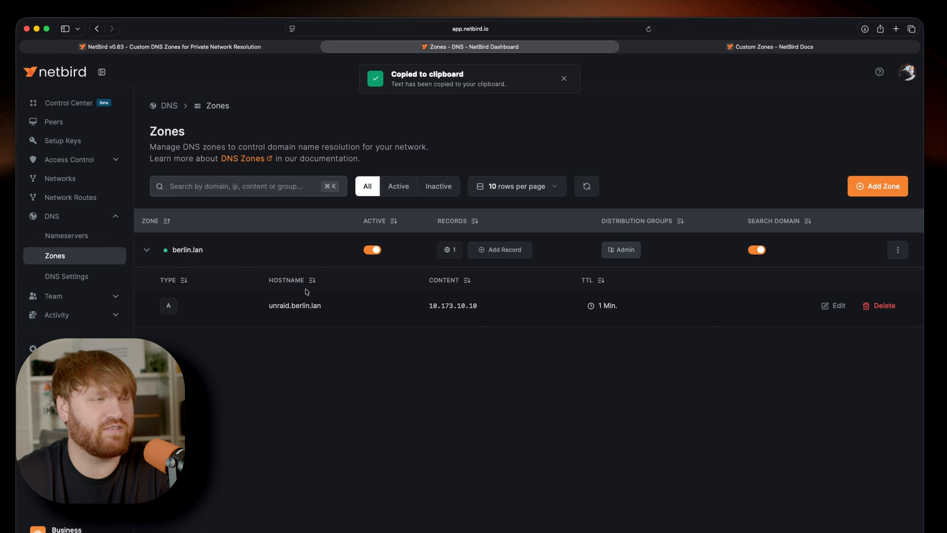
{"action": "left_click", "coordinate": [770, 46]}
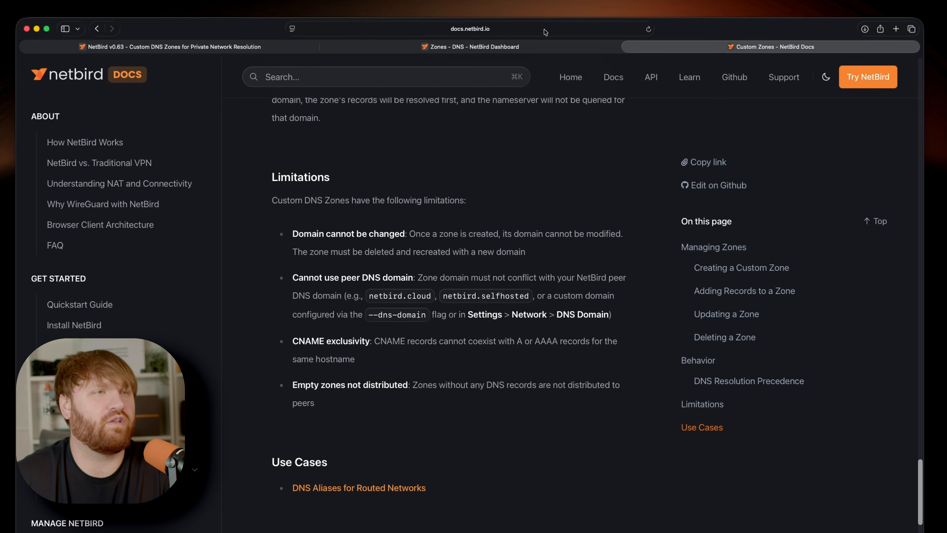
{"action": "left_click", "coordinate": [541, 28]}
{"action": "key", "text": "super+v"}
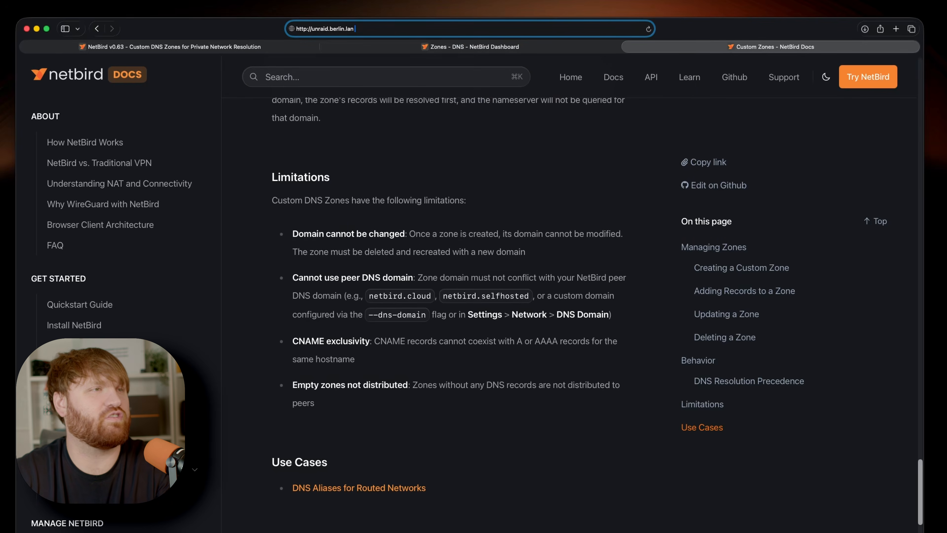
{"action": "key", "text": "Return"}
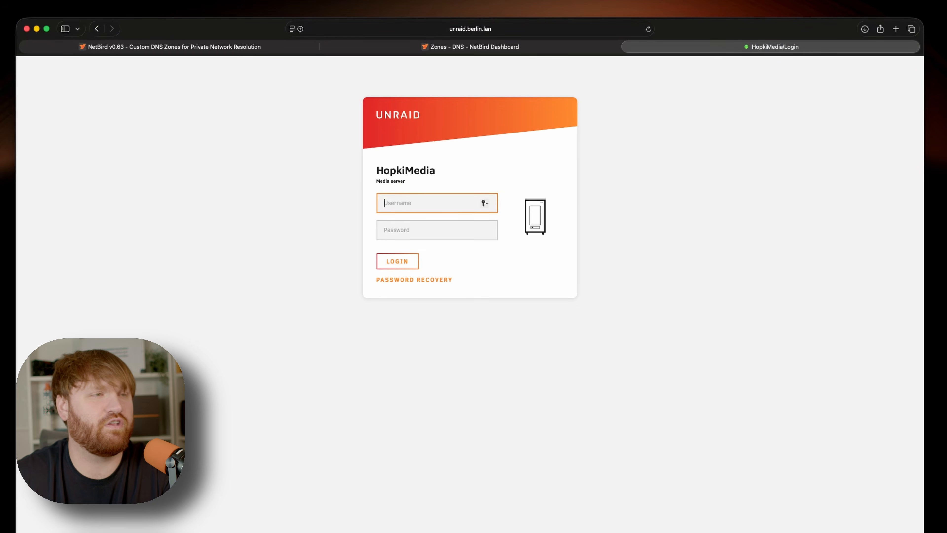
{"action": "left_click", "coordinate": [504, 30]}
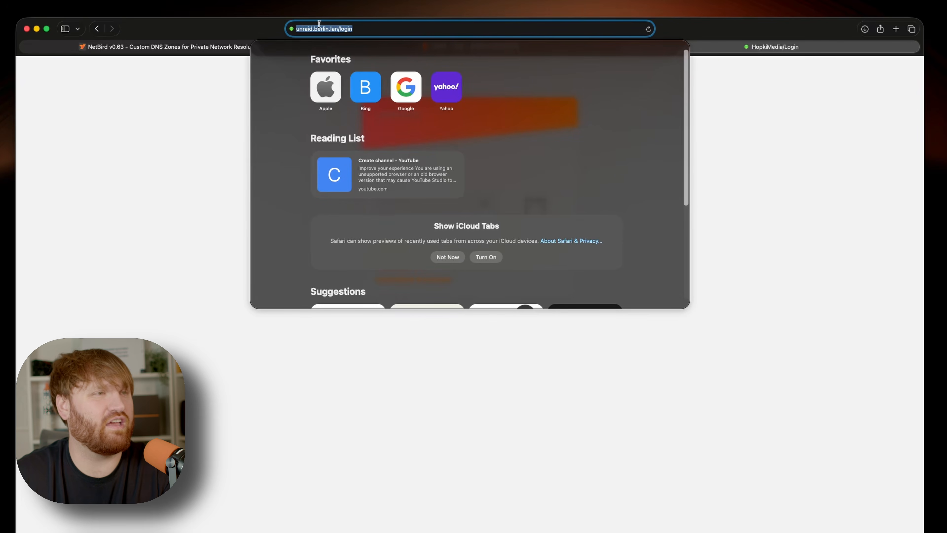
{"action": "key", "text": "super+v"}
{"action": "key", "text": "BackSpace"}
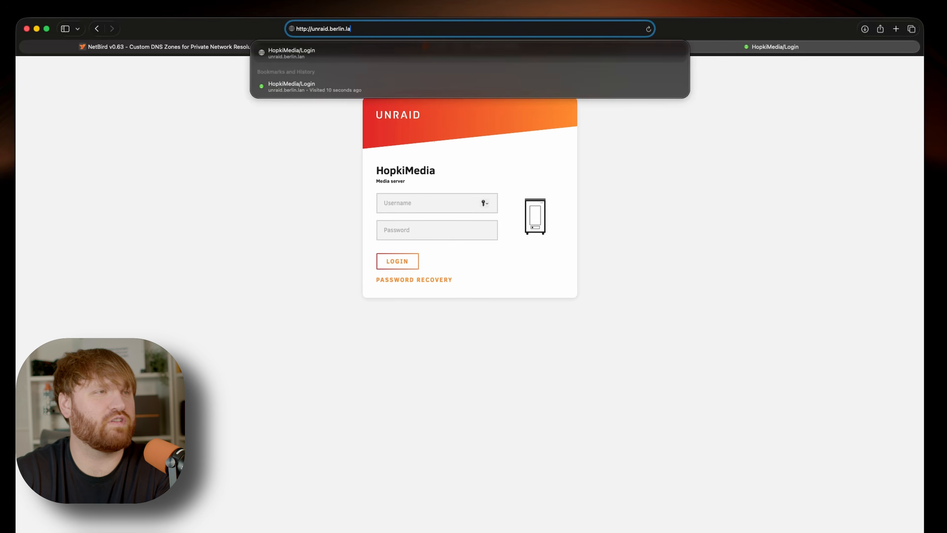
{"action": "key", "text": "BackSpace"}
{"action": "key", "text": "BackSpace"}
{"action": "key", "text": "BackSpace"}
{"action": "key", "text": "BackSpace"}
{"action": "key", "text": "BackSpace"}
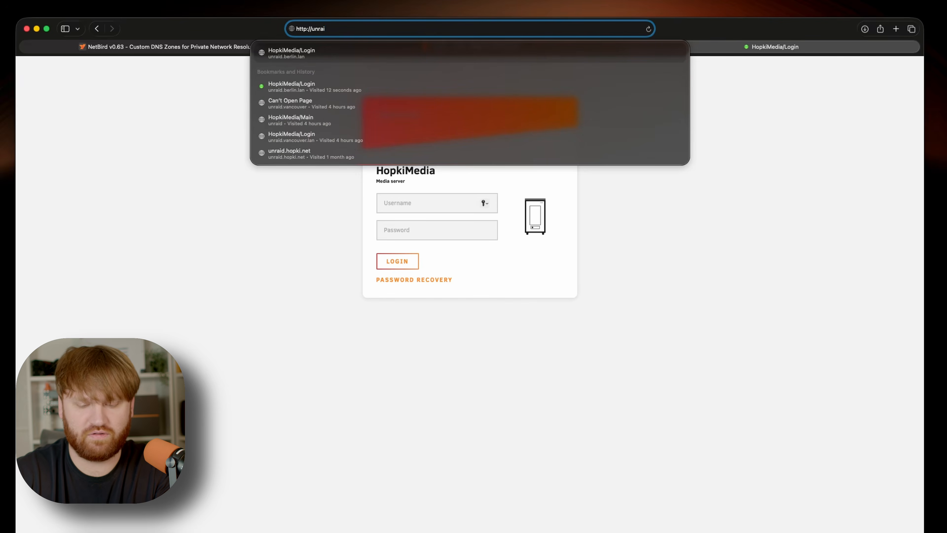
{"action": "type", "text": "d"}
{"action": "key", "text": "BackSpace"}
{"action": "key", "text": "Return"}
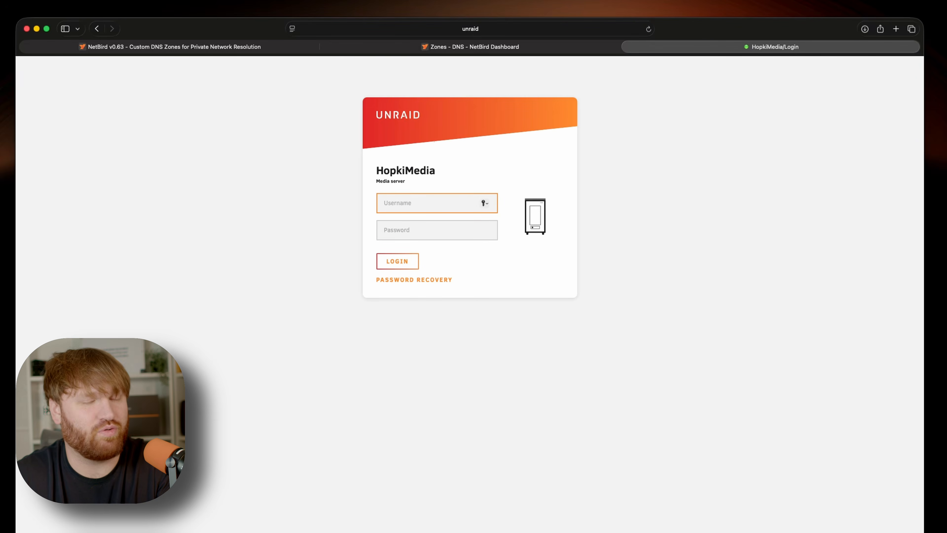
{"action": "left_click", "coordinate": [365, 44]}
{"action": "left_click", "coordinate": [372, 253]}
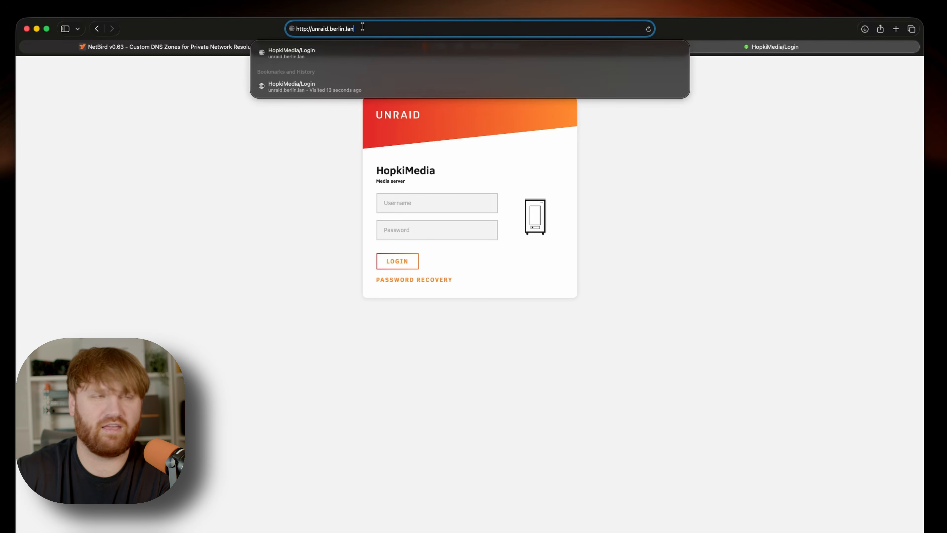
{"action": "key", "text": "Return"}
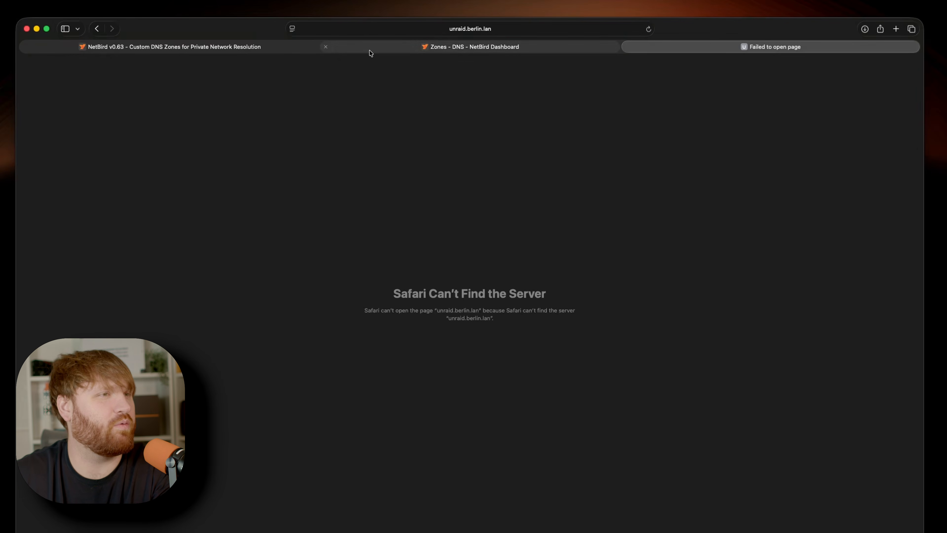
- Reactivate the berlin.lan zone in the NetBird dashboard and reload the unraid.berlin.lan page
{"action": "left_click", "coordinate": [350, 50]}
{"action": "left_click", "coordinate": [373, 250]}
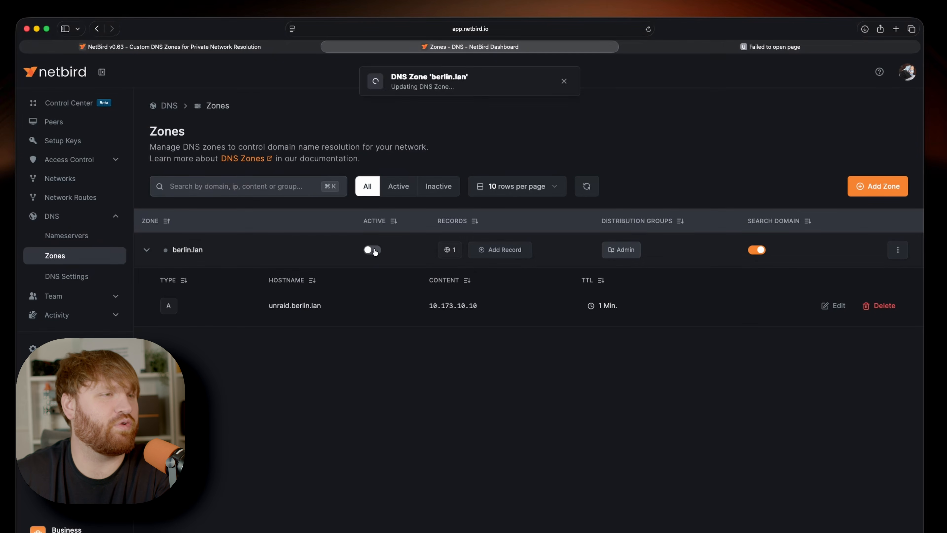
{"action": "left_click", "coordinate": [686, 46]}
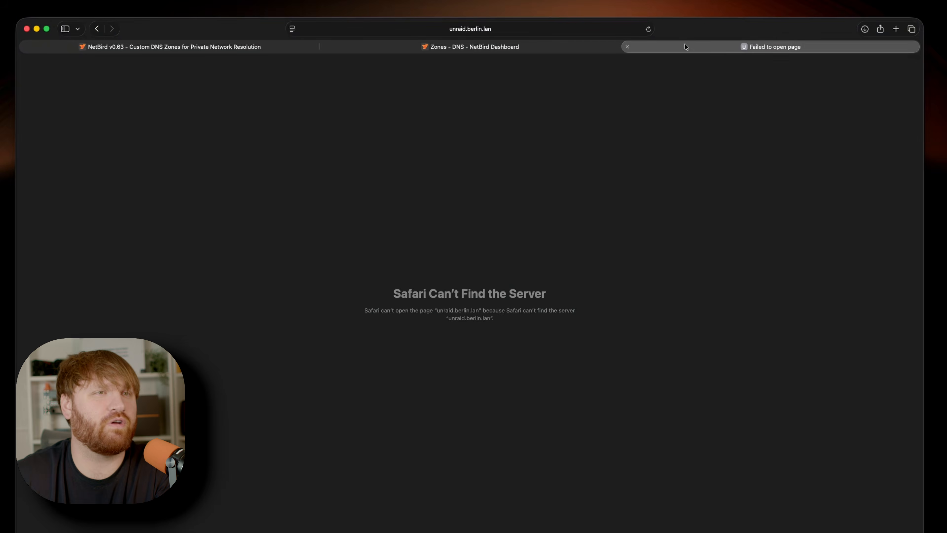
{"action": "key", "text": "super+r"}
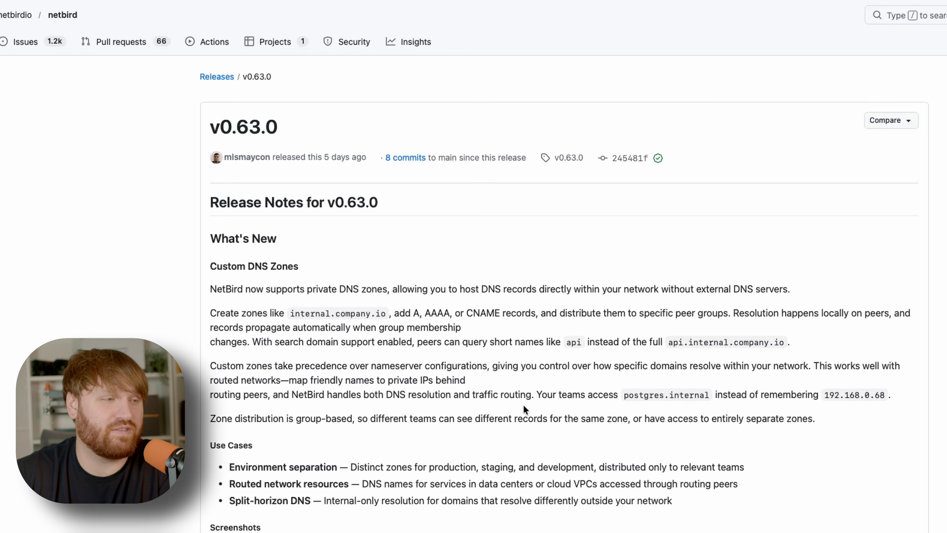
- Read through the NetBird v0.63.0 release notes on GitHub, from Custom DNS Zones to the Other Changes section
{"action": "scroll", "coordinate": [284, 462], "scroll_direction": "down", "scroll_amount": 2}
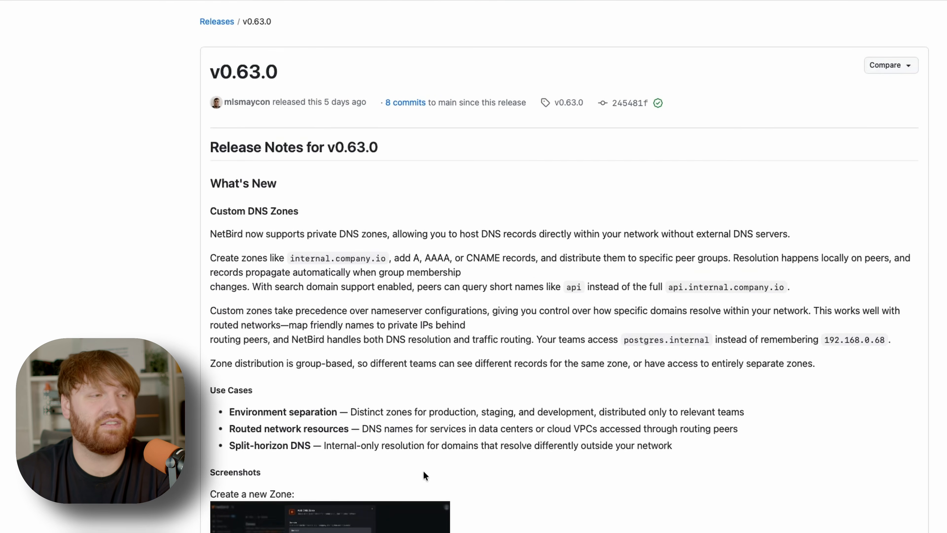
{"action": "scroll", "coordinate": [502, 473], "scroll_direction": "down", "scroll_amount": 15}
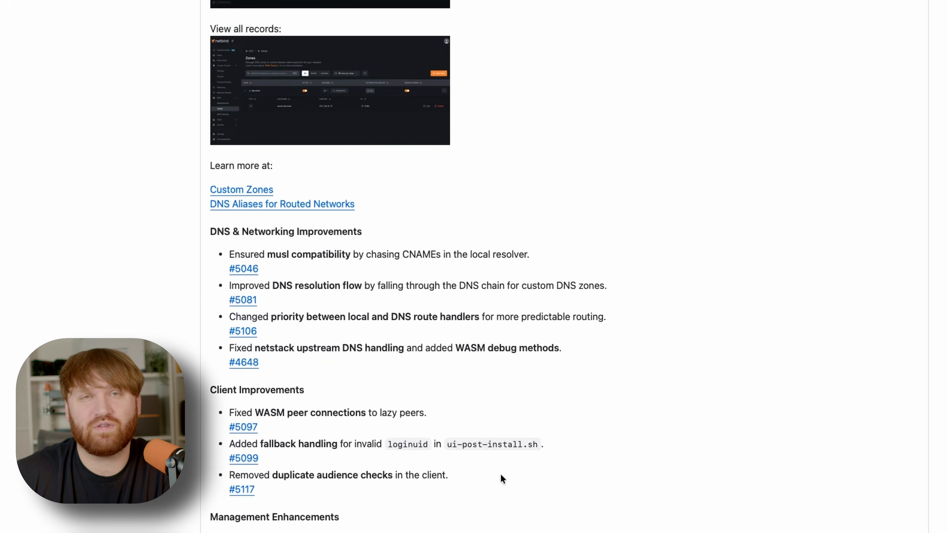
{"action": "scroll", "coordinate": [500, 475], "scroll_direction": "down", "scroll_amount": 1}
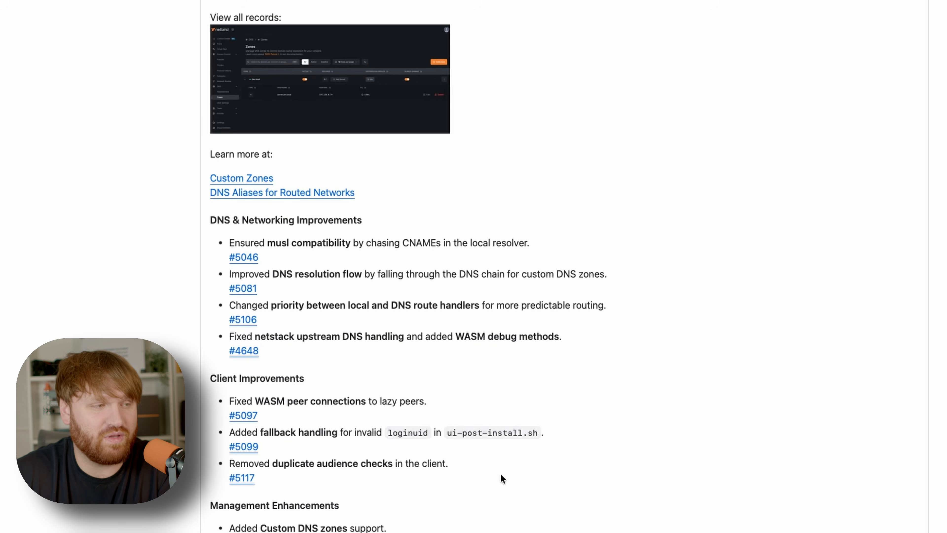
{"action": "scroll", "coordinate": [484, 497], "scroll_direction": "down", "scroll_amount": 3}
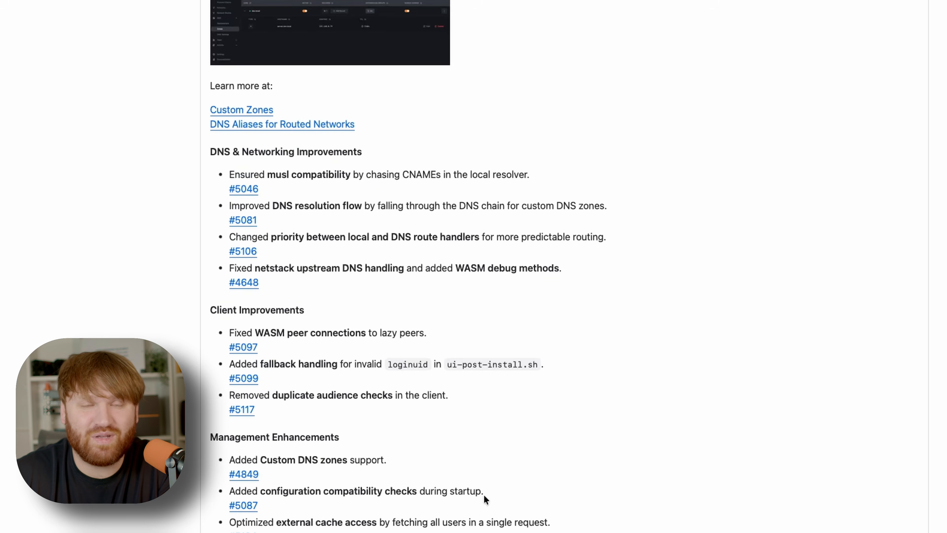
{"action": "scroll", "coordinate": [484, 496], "scroll_direction": "down", "scroll_amount": 15}
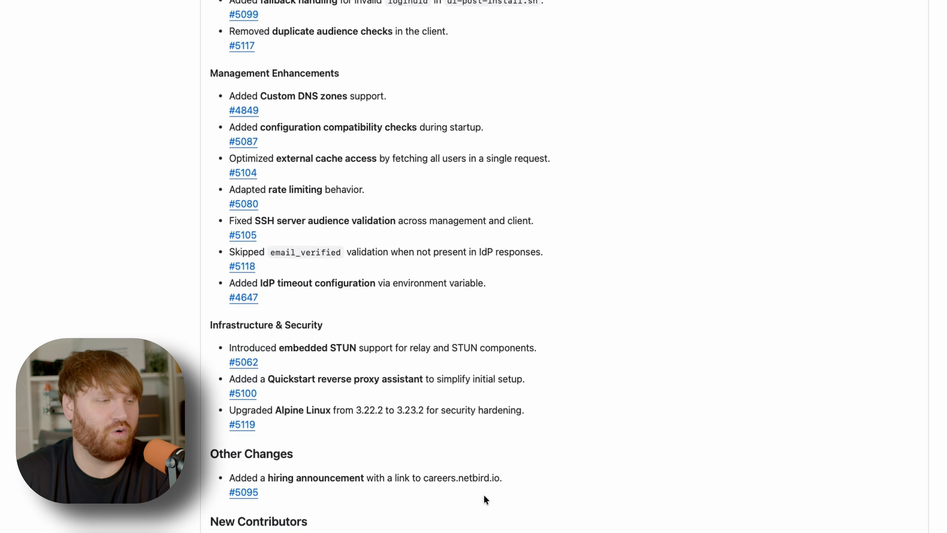